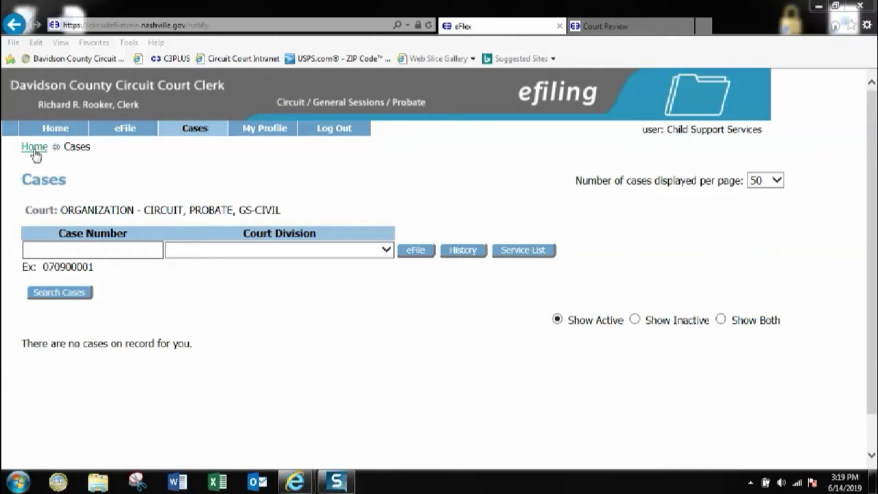
{"action": "mouse_move", "coordinate": [126, 135]}
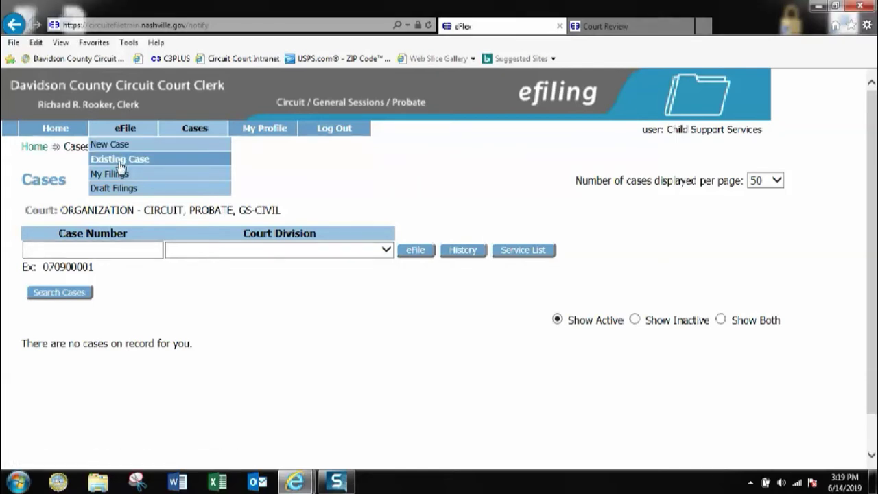
{"action": "left_click", "coordinate": [120, 167]}
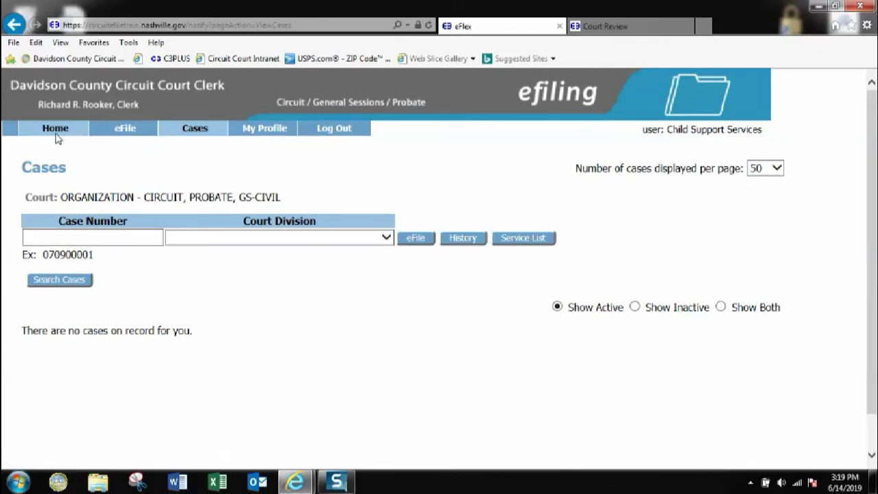
{"action": "left_click", "coordinate": [56, 136]}
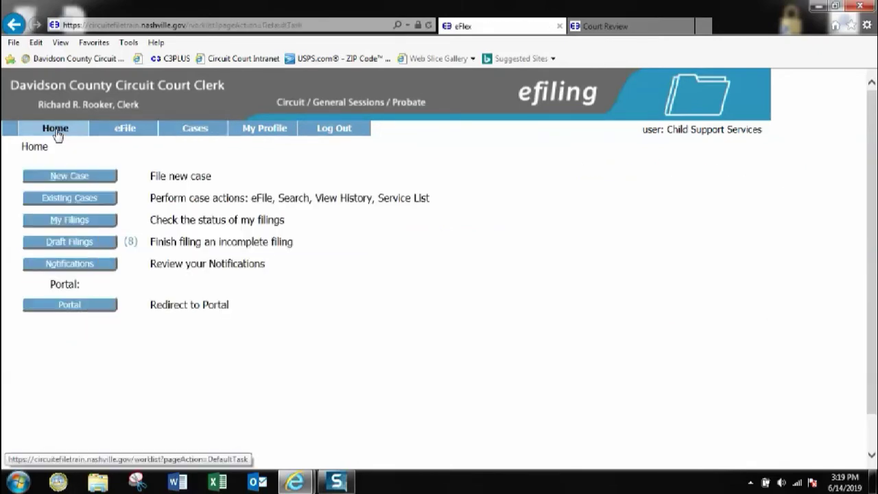
{"action": "left_click", "coordinate": [60, 201]}
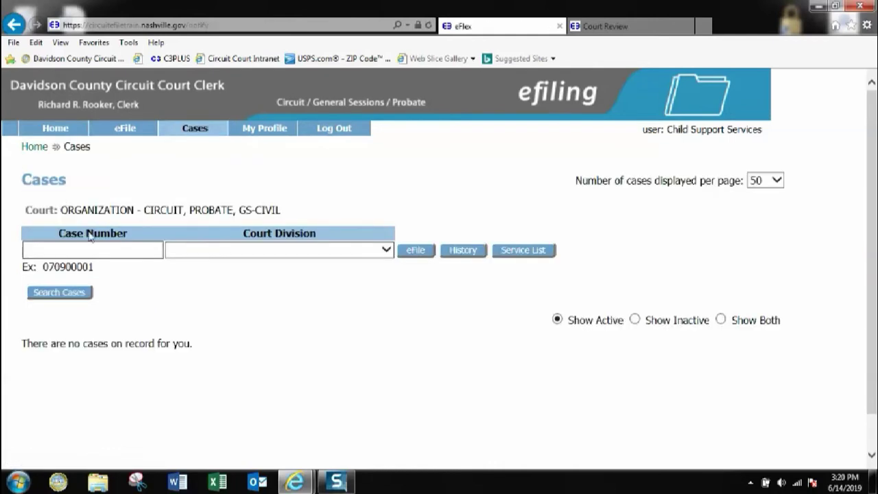
{"action": "left_click", "coordinate": [72, 247]}
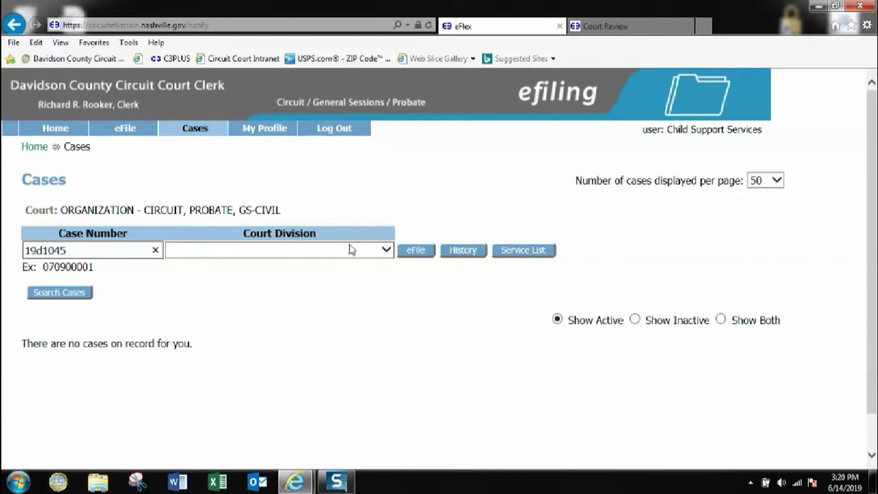
{"action": "left_click", "coordinate": [385, 251]}
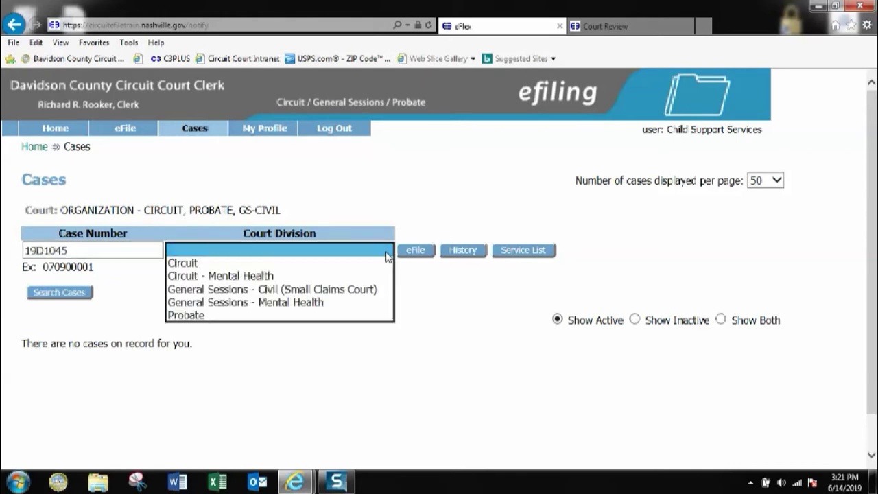
{"action": "left_click", "coordinate": [196, 265]}
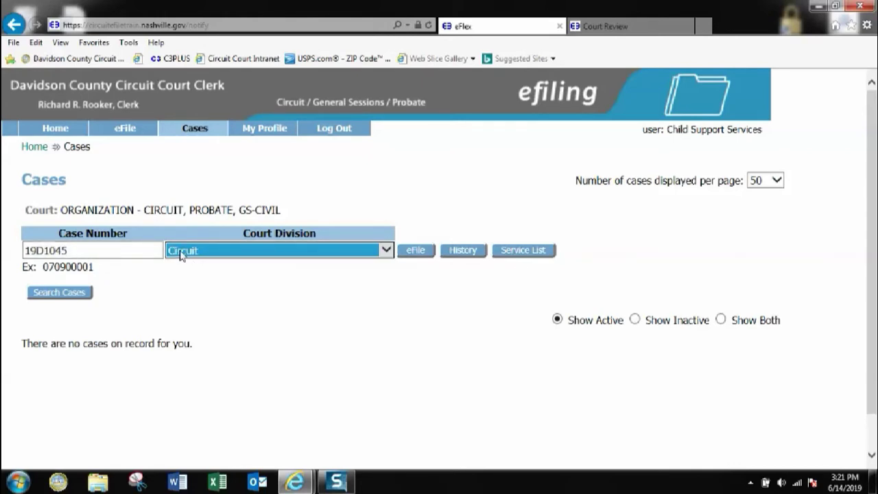
{"action": "left_click", "coordinate": [415, 254]}
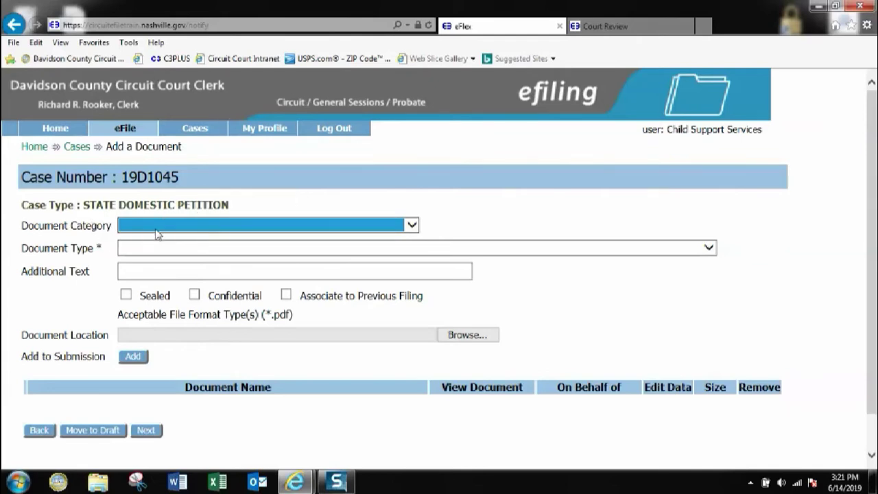
{"action": "left_click", "coordinate": [412, 227]}
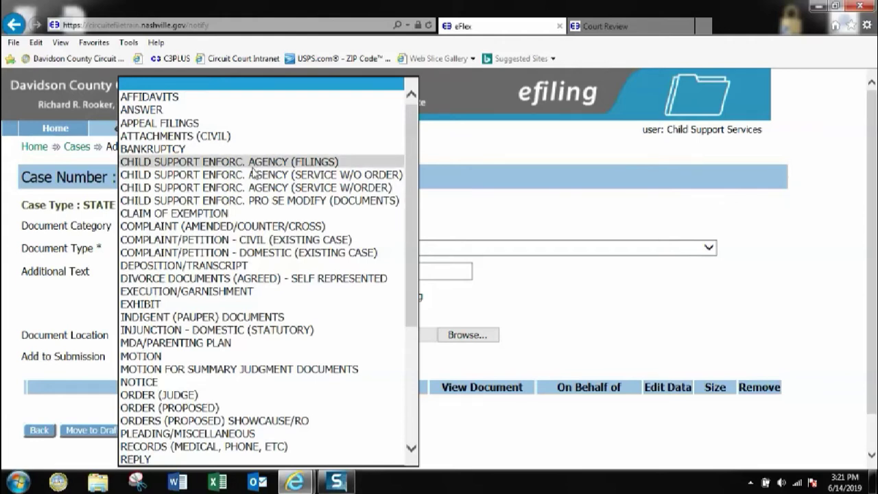
Set category Child Support Enforc. Agency (Filings), type State Petition for Contempt, and additional text 'of p'
{"action": "left_click", "coordinate": [254, 165]}
{"action": "left_click", "coordinate": [288, 251]}
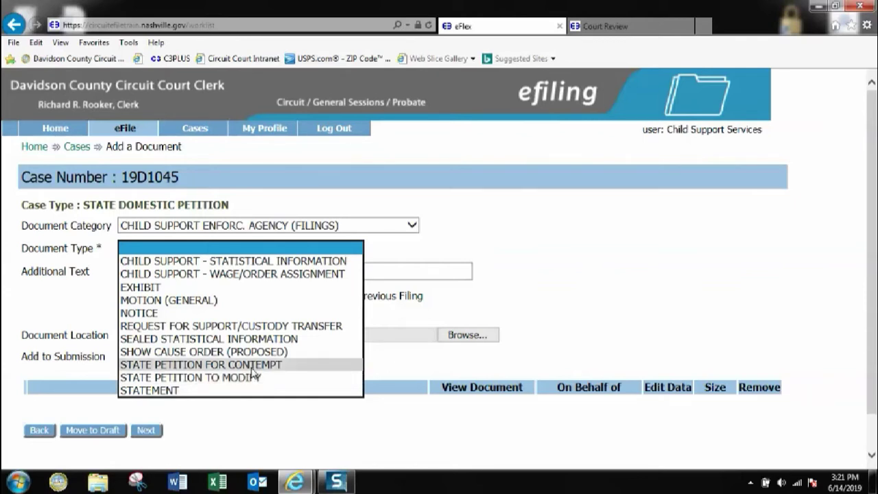
{"action": "left_click", "coordinate": [251, 367]}
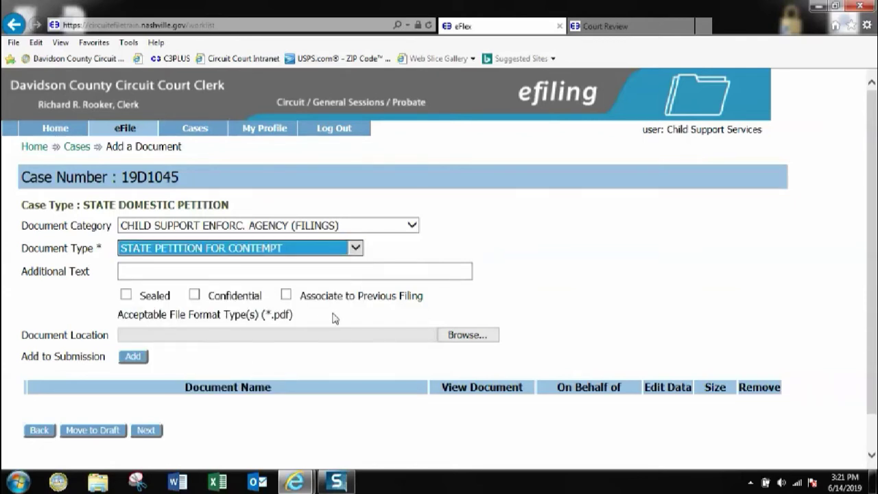
{"action": "left_click", "coordinate": [205, 273]}
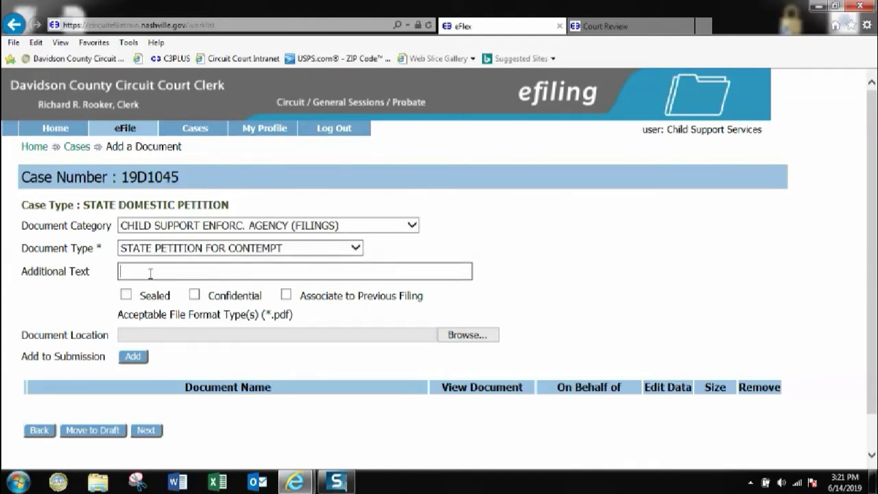
{"action": "type", "text": "of p"}
{"action": "left_click", "coordinate": [451, 336]}
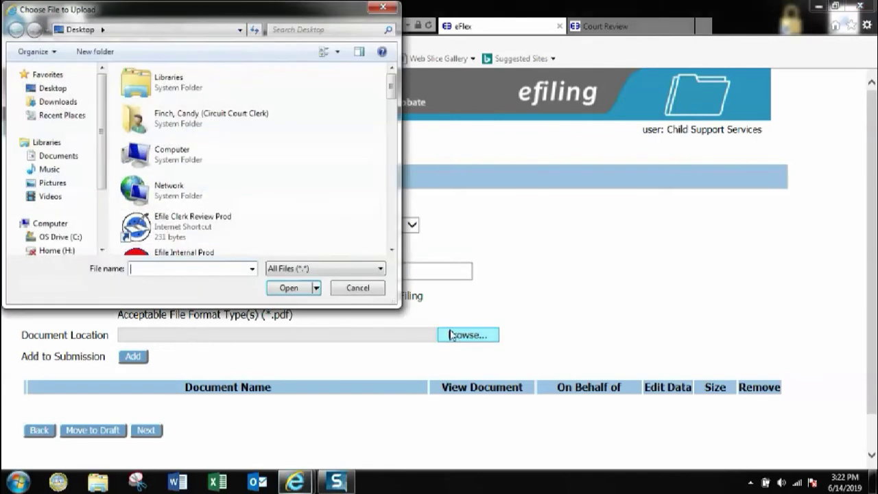
Choose childsupport_DP.pdf from the Desktop and add it to the submission
{"action": "type", "text": "c"}
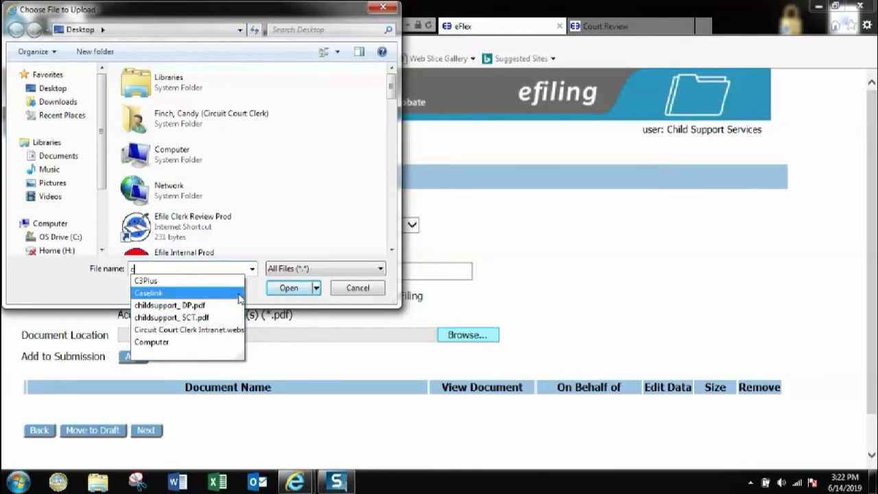
{"action": "left_click", "coordinate": [209, 306]}
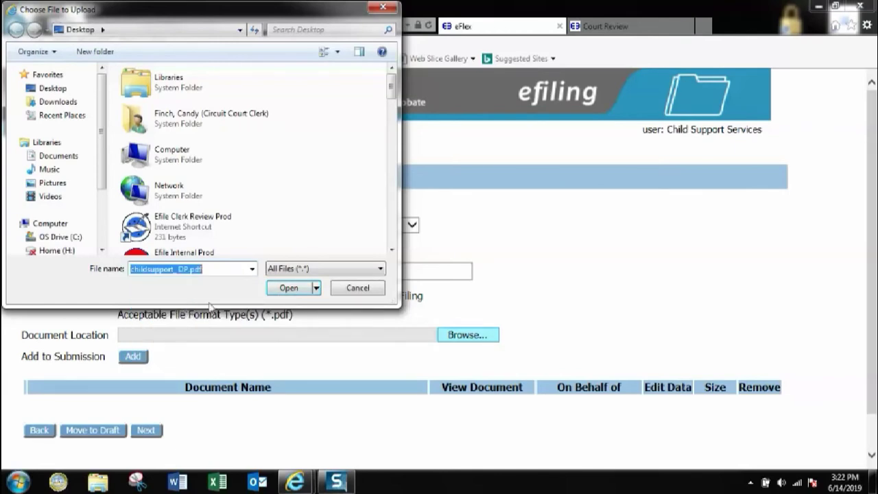
{"action": "left_click", "coordinate": [287, 288]}
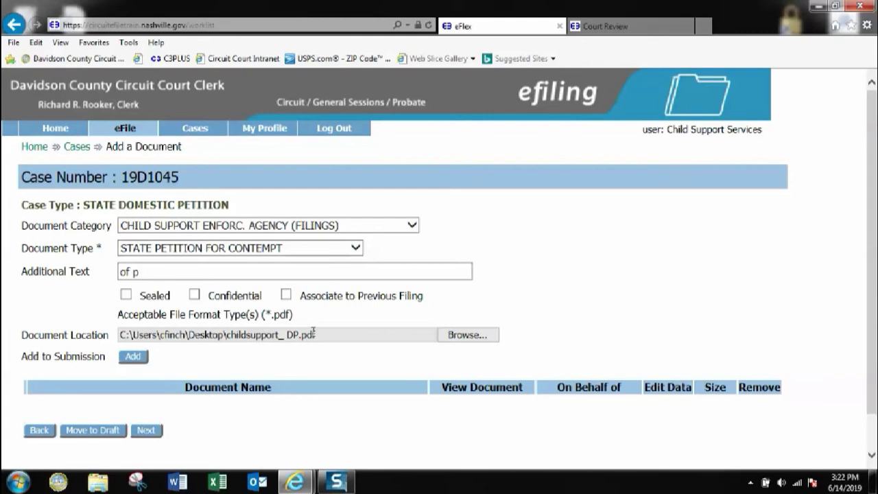
{"action": "left_click", "coordinate": [133, 357]}
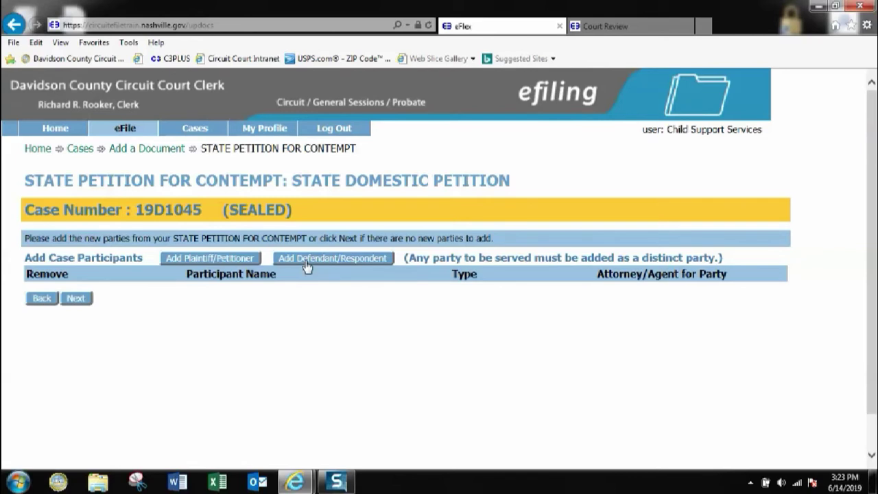
After the petition uploads, add a new Defendant/Respondent party
{"action": "left_click", "coordinate": [307, 266]}
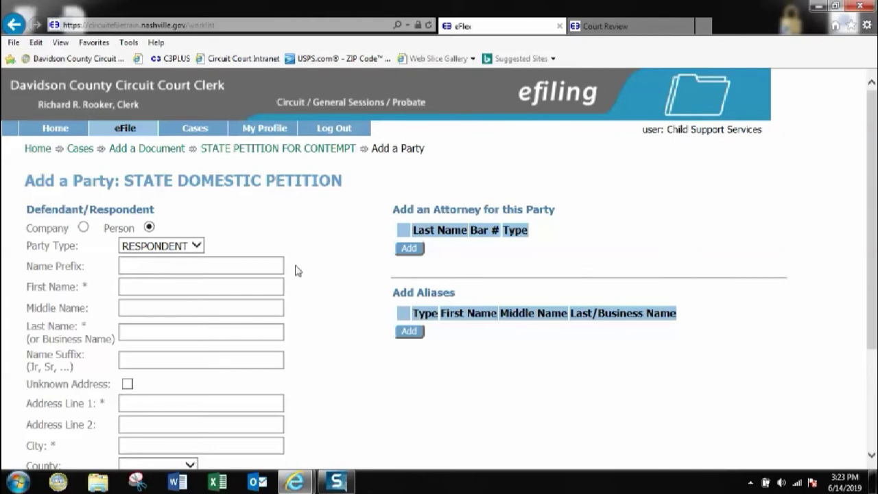
Enter STATE OF TENNESSEE-DHS as a company respondent with unknown address, adding no attorney
{"action": "left_click", "coordinate": [83, 228]}
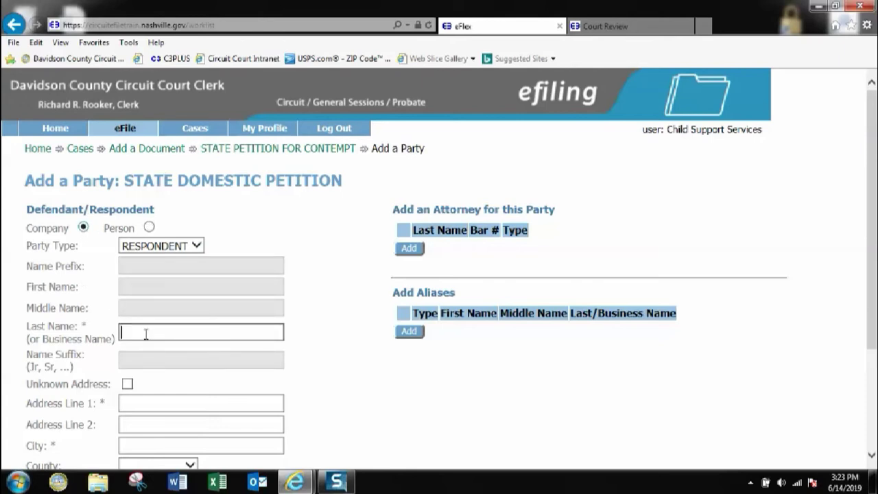
{"action": "type", "text": "state of tennessee"}
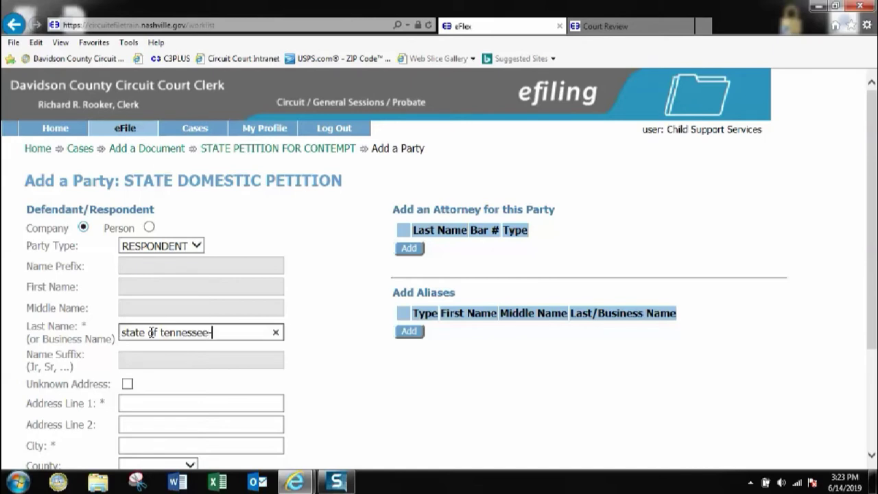
{"action": "type", "text": "-DHS"}
{"action": "scroll", "coordinate": [248, 291], "scroll_direction": "down", "scroll_amount": 2}
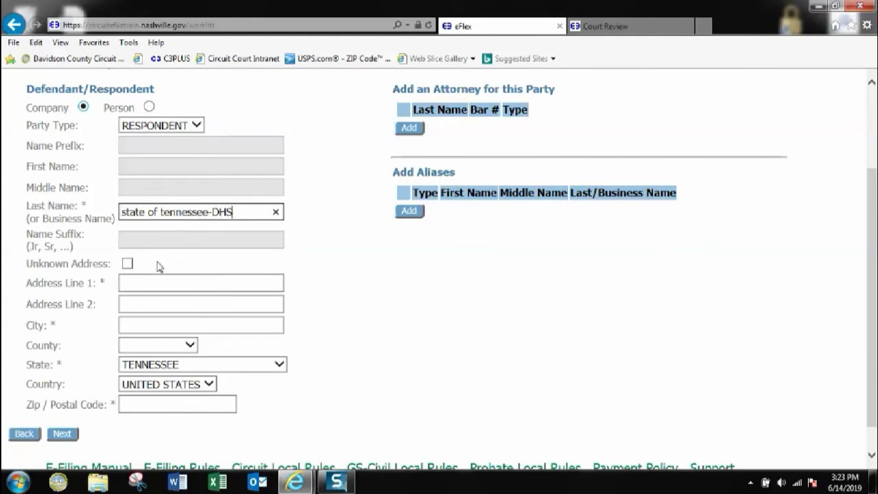
{"action": "left_click", "coordinate": [128, 264]}
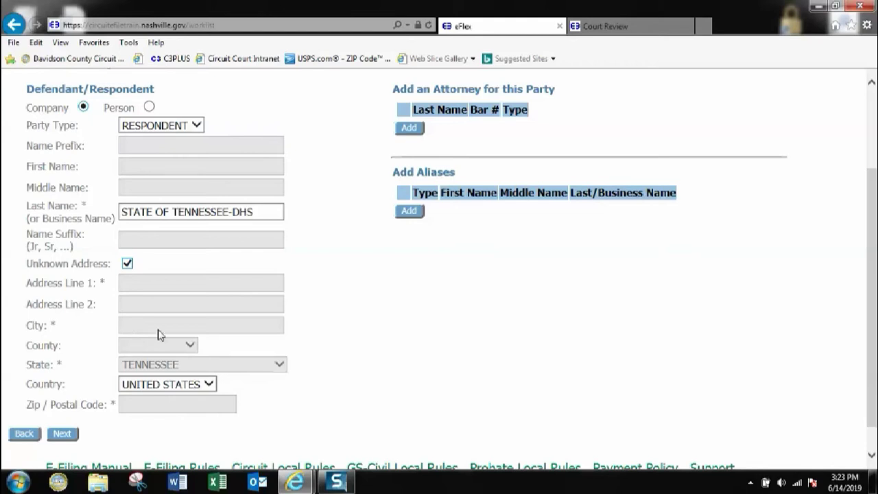
{"action": "scroll", "coordinate": [326, 267], "scroll_direction": "up", "scroll_amount": 3}
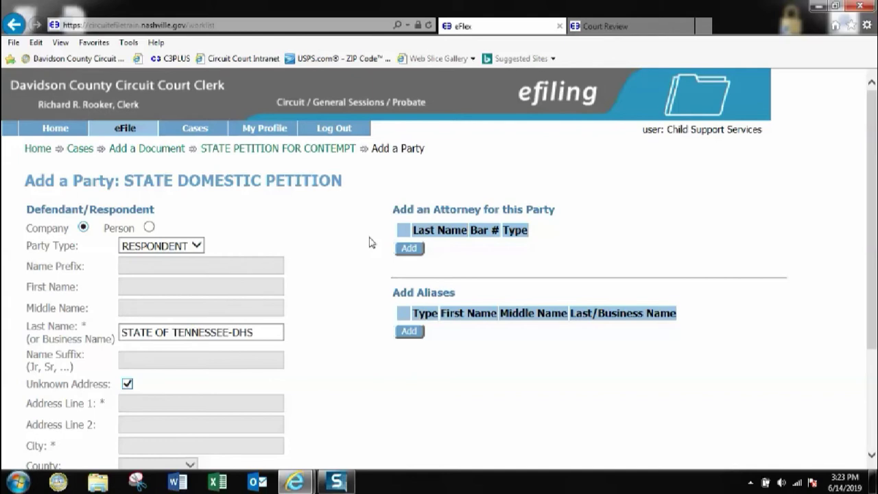
{"action": "left_click", "coordinate": [406, 251]}
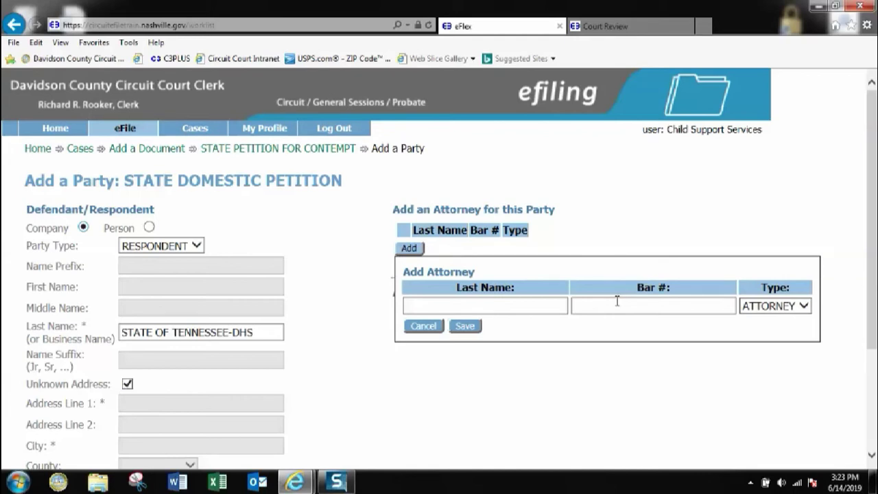
{"action": "left_click", "coordinate": [424, 327]}
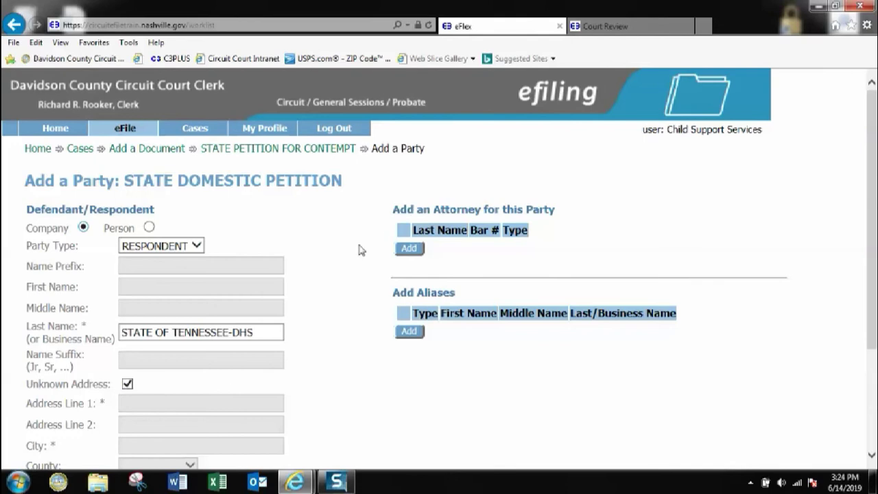
{"action": "scroll", "coordinate": [350, 255], "scroll_direction": "down", "scroll_amount": 3}
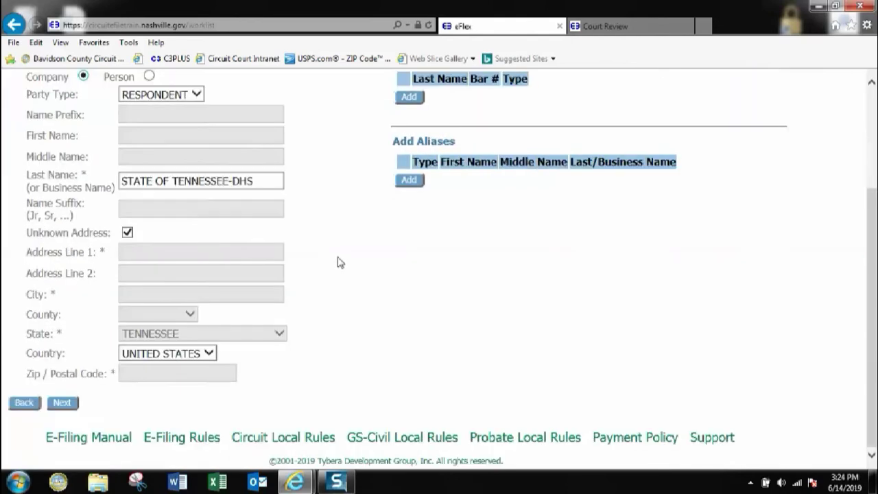
{"action": "left_click", "coordinate": [74, 406]}
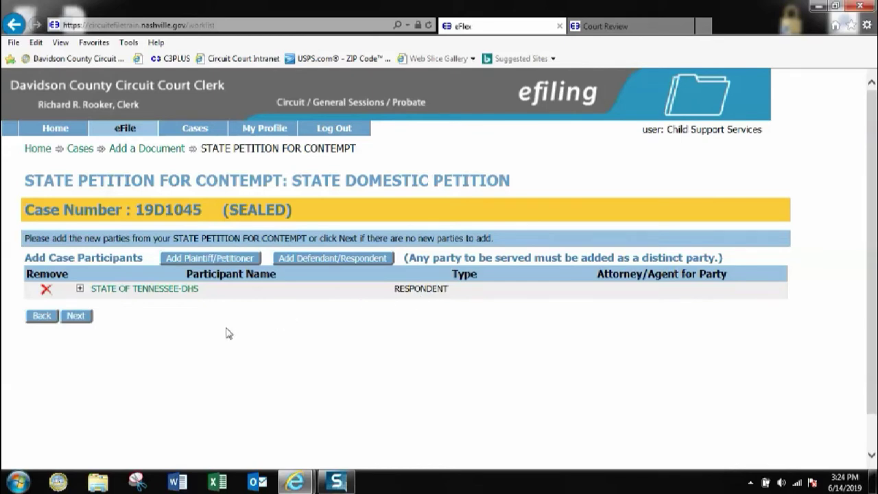
Move past the participants list to return to the document page
{"action": "left_click", "coordinate": [92, 322]}
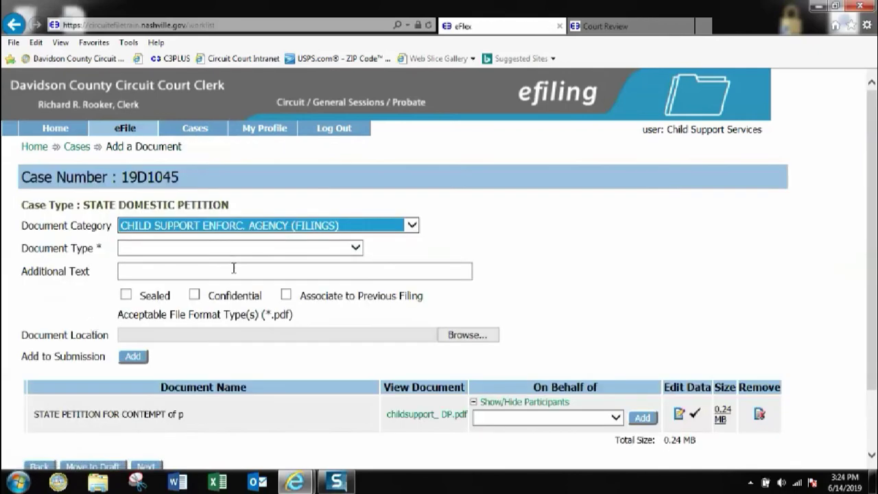
Choose SHOW CAUSE ORDER (PROPOSED) as the document type and browse for its file
{"action": "left_click", "coordinate": [355, 248]}
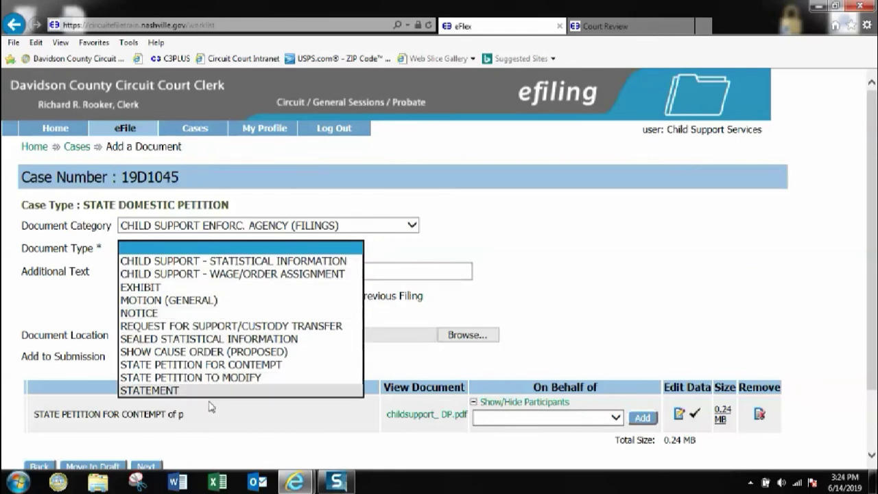
{"action": "left_click", "coordinate": [188, 351]}
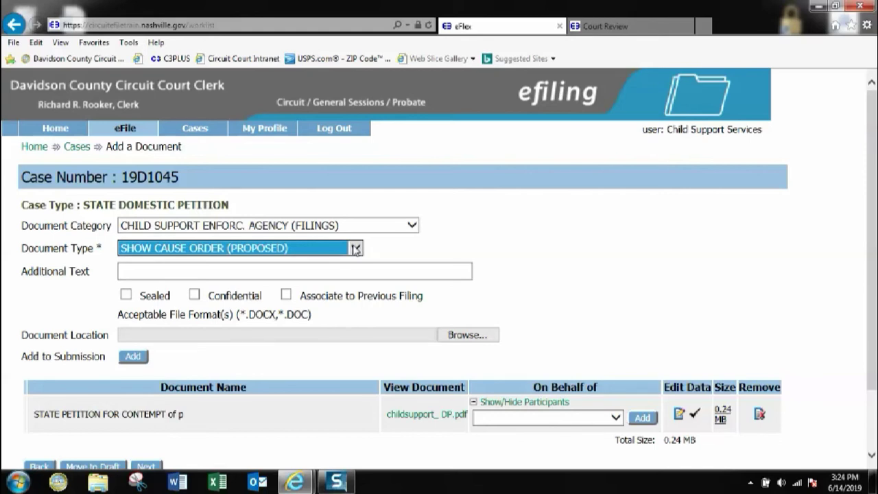
{"action": "left_click", "coordinate": [468, 335]}
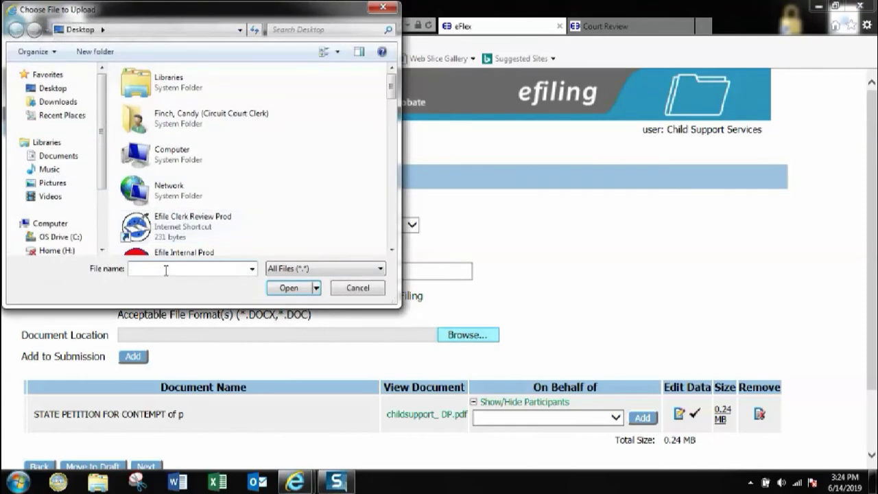
Select NEW SHOWCAUSE_CSS.doc and add it as the proposed show cause order
{"action": "type", "text": "n"}
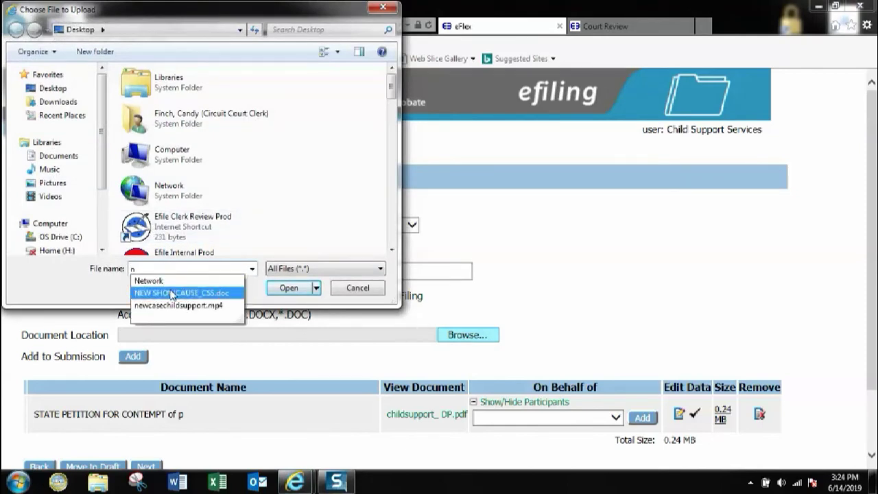
{"action": "left_click", "coordinate": [172, 294]}
{"action": "left_click", "coordinate": [280, 288]}
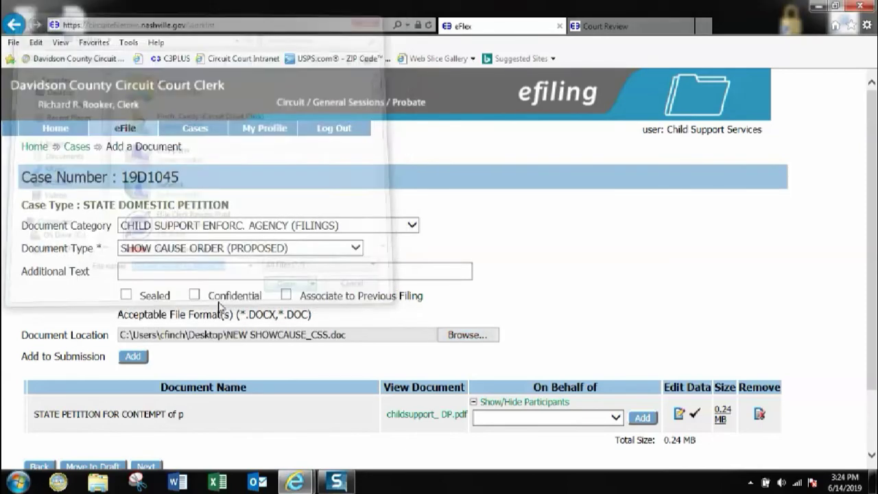
{"action": "left_click", "coordinate": [137, 359]}
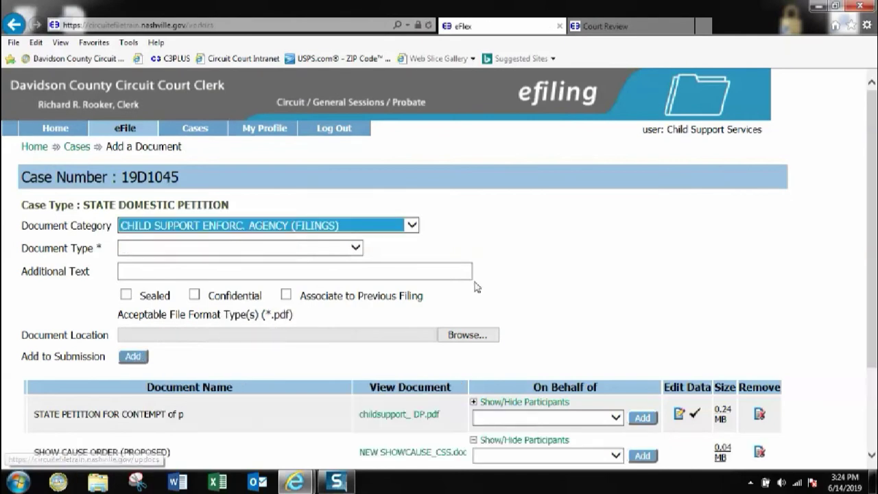
Check the Document Type list, then open the Document Category list for the next document
{"action": "scroll", "coordinate": [480, 273], "scroll_direction": "down", "scroll_amount": 3}
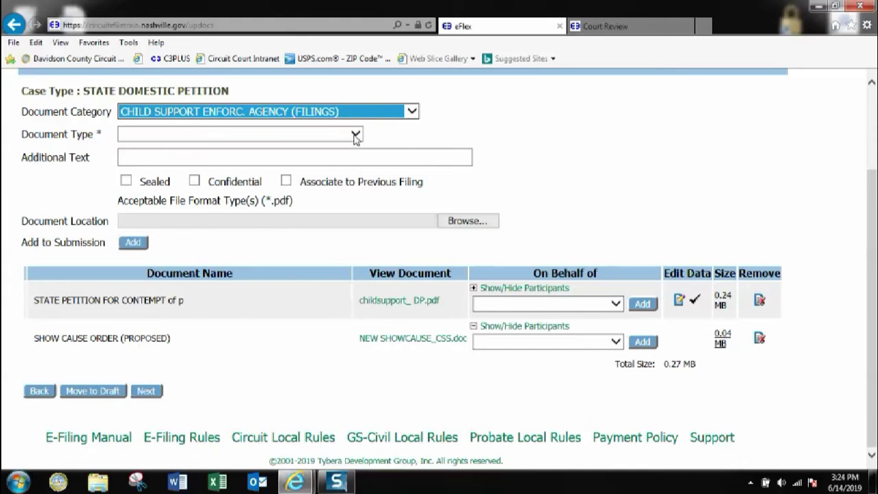
{"action": "left_click", "coordinate": [355, 137]}
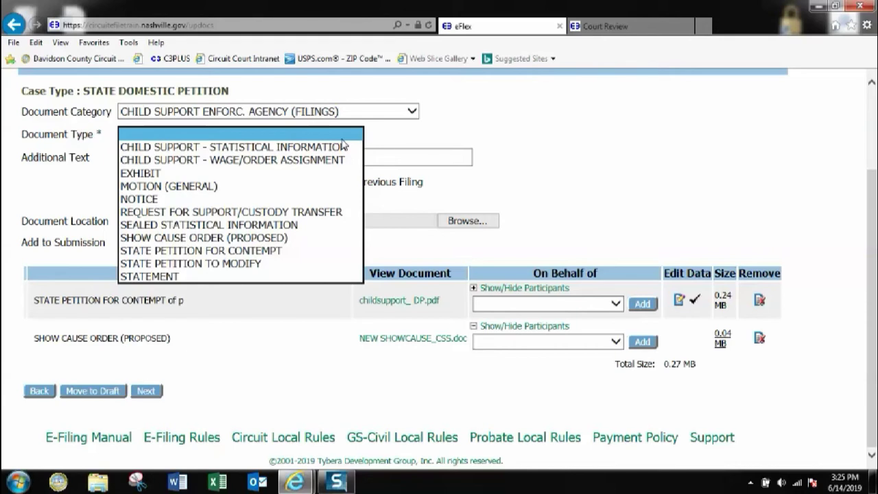
{"action": "left_click", "coordinate": [391, 136]}
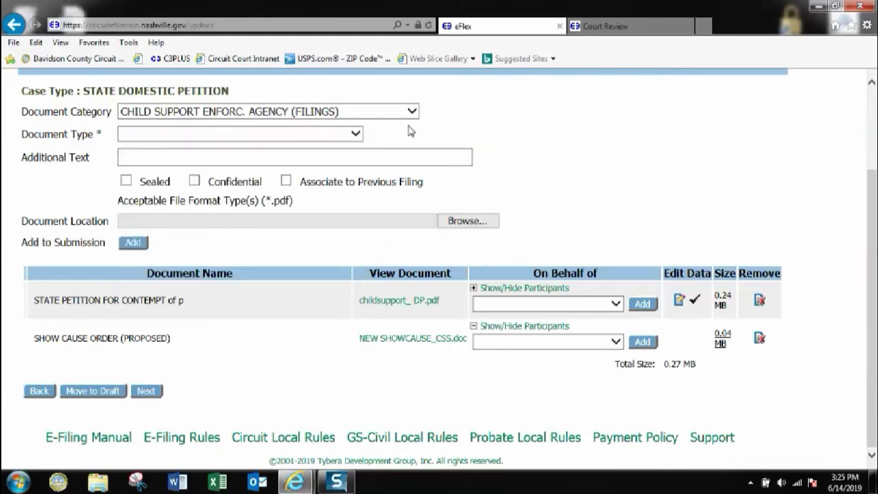
{"action": "left_click", "coordinate": [411, 113]}
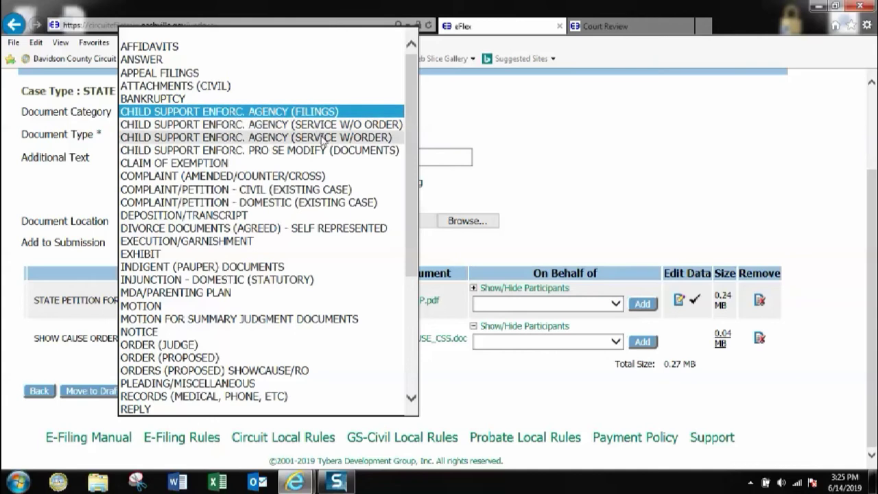
Add a SUMMONS REQUEST - CSS; DAVIDSON COUNTY SHERIFF document under CHILD SUPPORT ENFORC. AGENCY (SERVICE W/ORDER)
{"action": "left_click", "coordinate": [237, 140]}
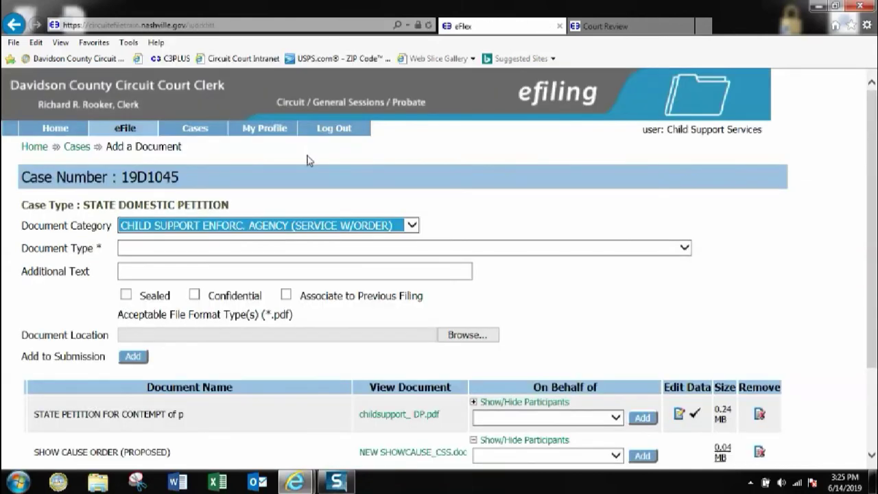
{"action": "left_click", "coordinate": [200, 249]}
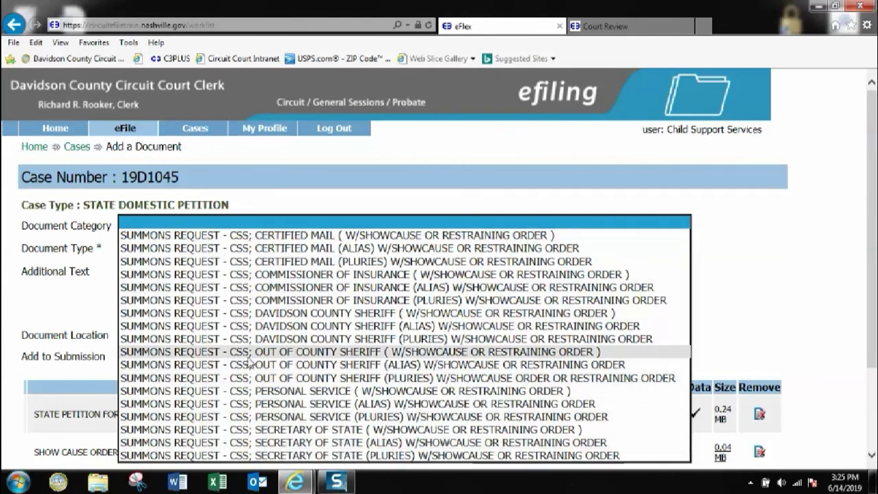
{"action": "left_click", "coordinate": [273, 315]}
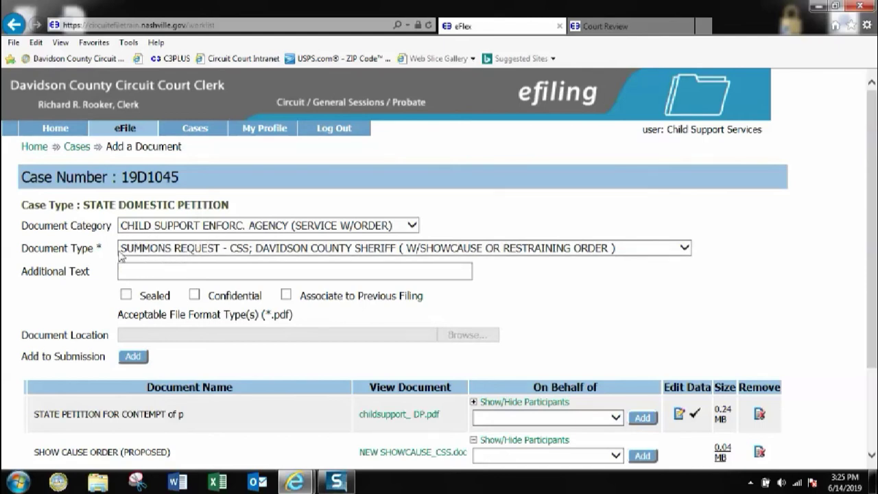
{"action": "left_click", "coordinate": [134, 357]}
{"action": "scroll", "coordinate": [135, 316], "scroll_direction": "down", "scroll_amount": 5}
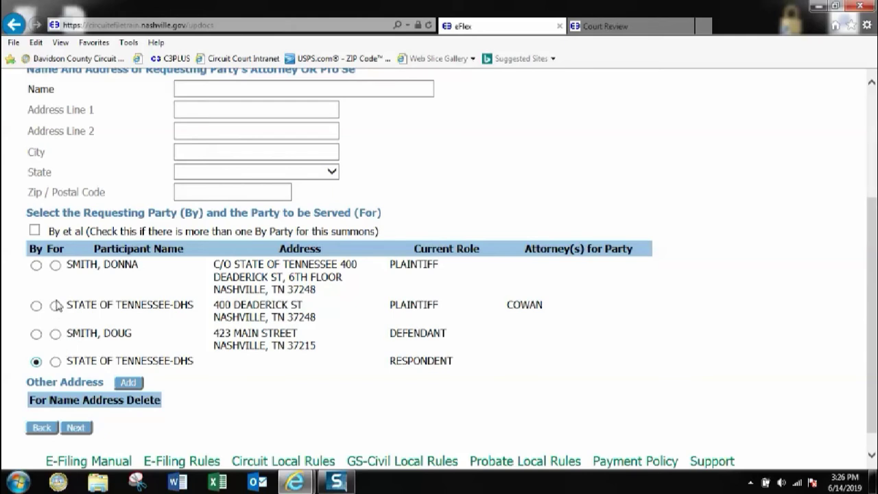
Mark the individual plaintiff as the party served and begin adding another service address
{"action": "left_click", "coordinate": [55, 265]}
{"action": "scroll", "coordinate": [143, 287], "scroll_direction": "down", "scroll_amount": 1}
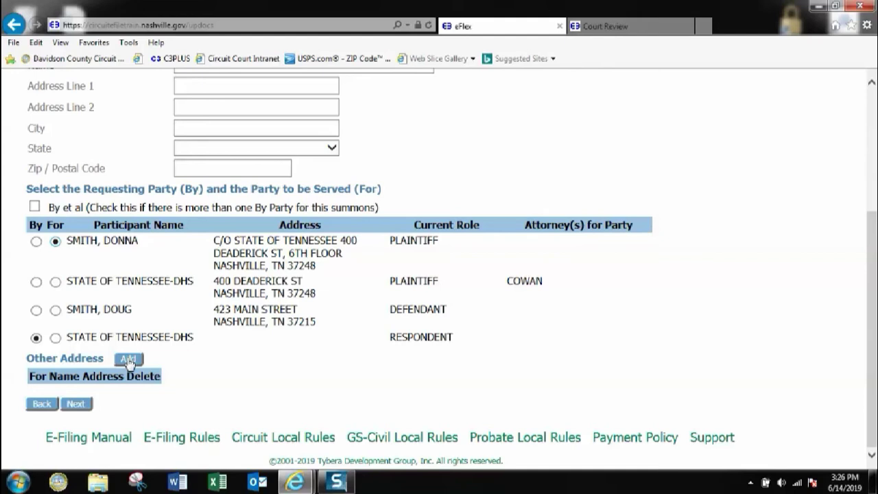
{"action": "left_click", "coordinate": [128, 359]}
{"action": "scroll", "coordinate": [153, 350], "scroll_direction": "down", "scroll_amount": 3}
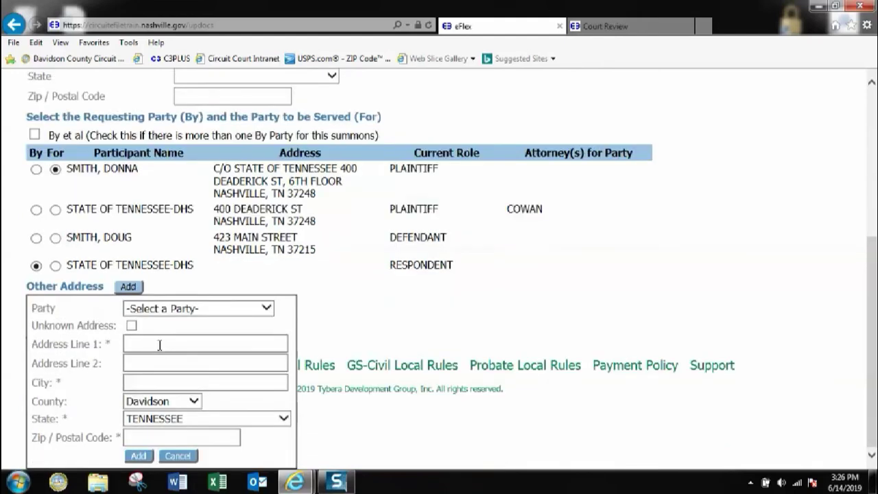
Save an alternate street address, city and zip for the served party, then continue to the documents
{"action": "left_click", "coordinate": [268, 310]}
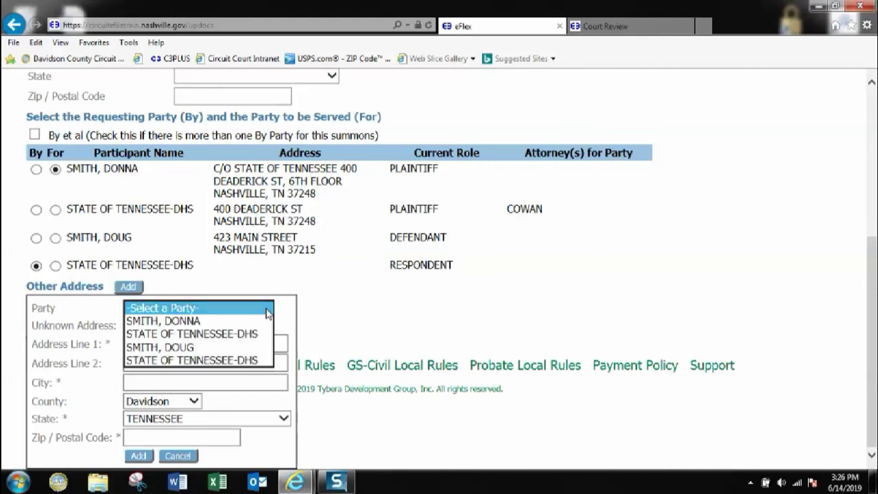
{"action": "left_click", "coordinate": [178, 321]}
{"action": "left_click", "coordinate": [146, 342]}
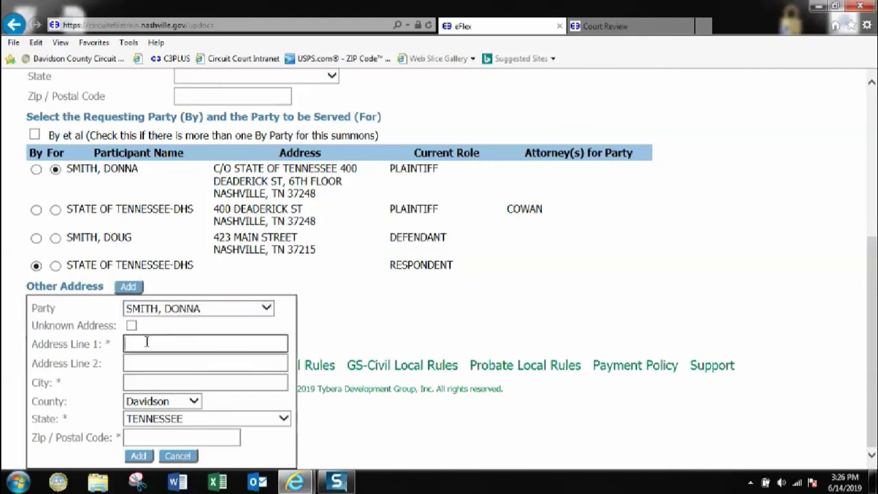
{"action": "type", "text": "12345 main street"}
{"action": "left_click", "coordinate": [149, 384]}
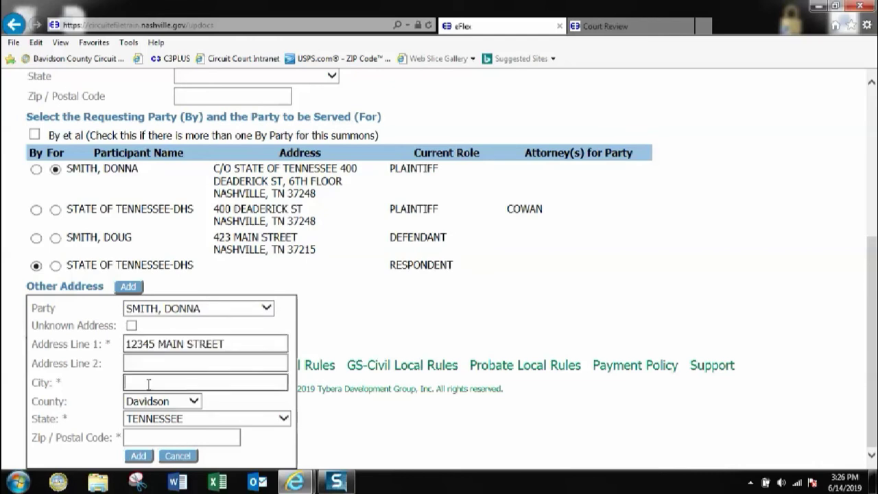
{"action": "type", "text": "nashville"}
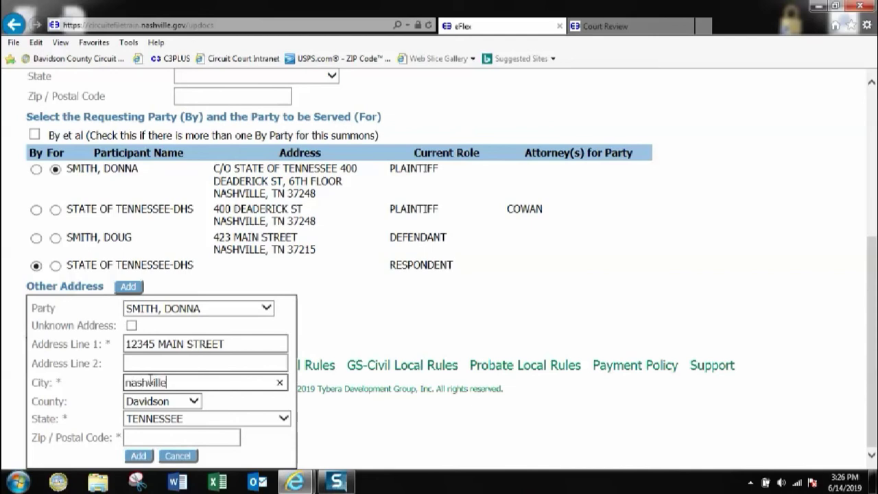
{"action": "left_click", "coordinate": [161, 439]}
{"action": "type", "text": "37215"}
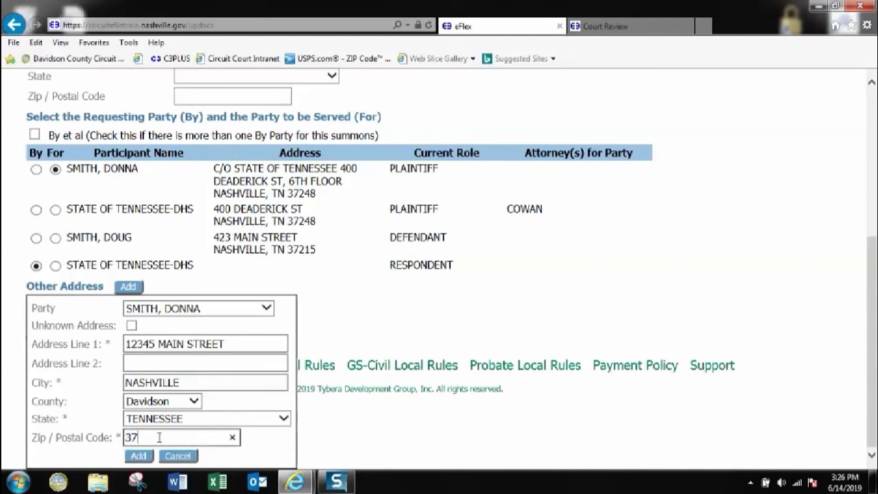
{"action": "left_click", "coordinate": [139, 456]}
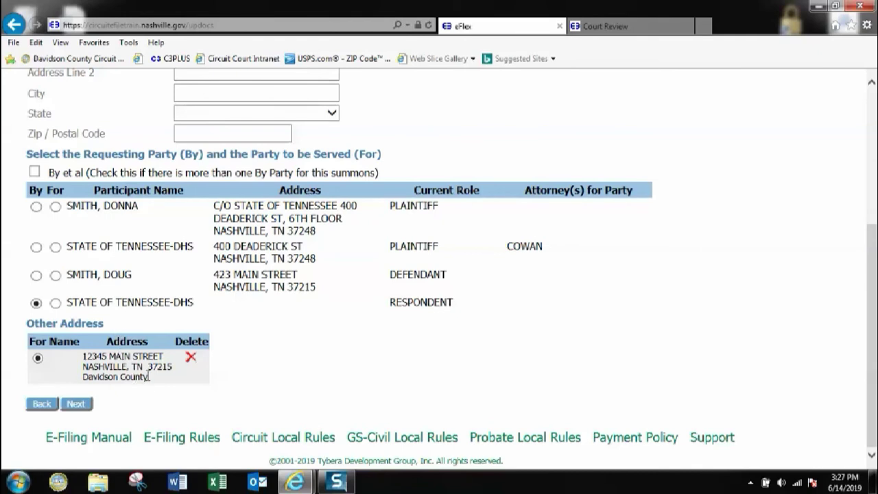
{"action": "left_click", "coordinate": [73, 407]}
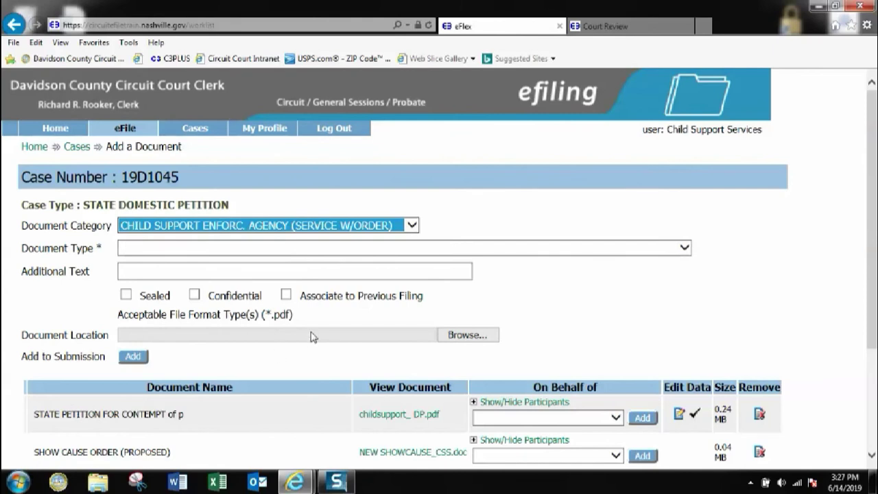
Add STATE OF TENNESSEE-DHS as filing party on the contempt petition, show cause order and summons request
{"action": "scroll", "coordinate": [310, 338], "scroll_direction": "down", "scroll_amount": 3}
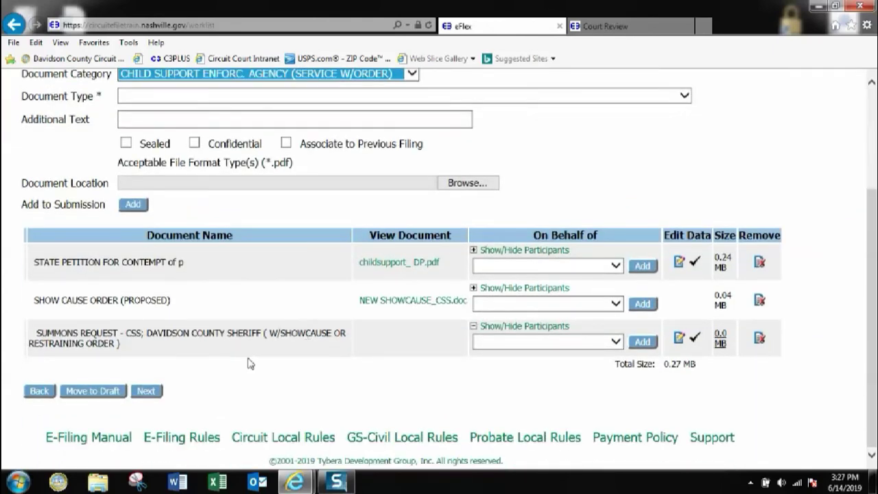
{"action": "left_click", "coordinate": [616, 269]}
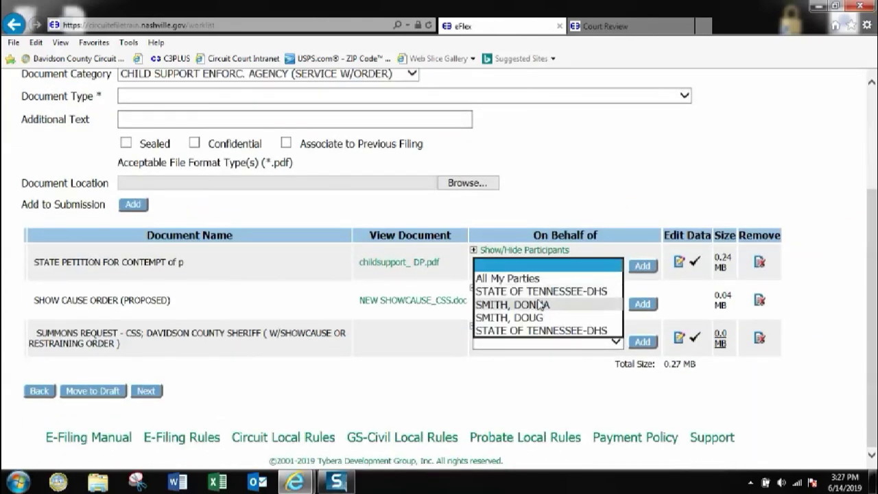
{"action": "left_click", "coordinate": [542, 330]}
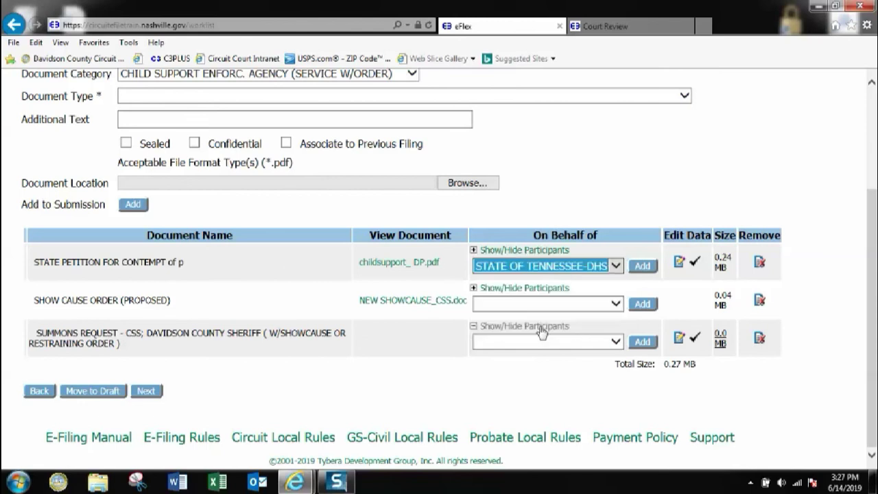
{"action": "left_click", "coordinate": [641, 267]}
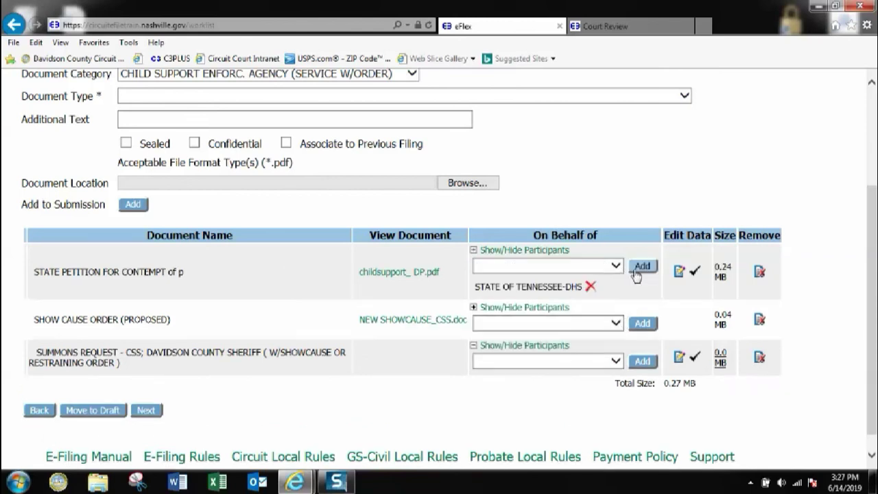
{"action": "left_click", "coordinate": [616, 323]}
{"action": "left_click", "coordinate": [534, 388]}
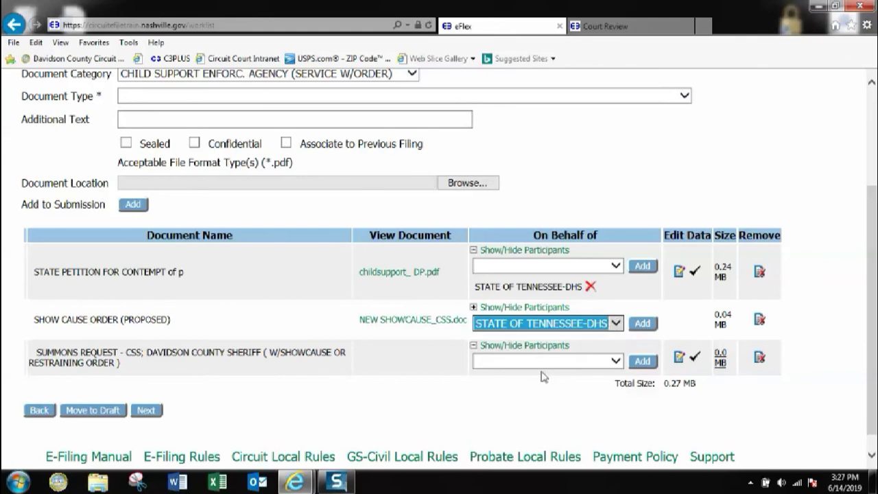
{"action": "left_click", "coordinate": [642, 323]}
{"action": "left_click", "coordinate": [616, 381]}
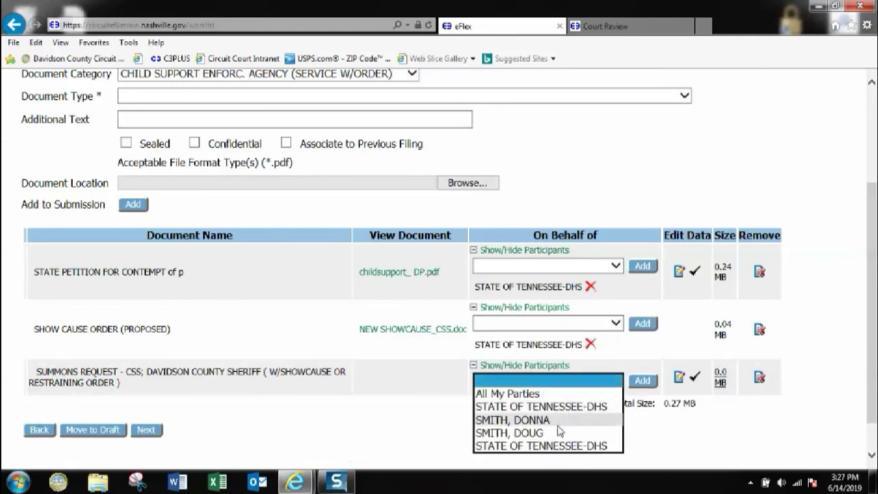
{"action": "left_click", "coordinate": [553, 446]}
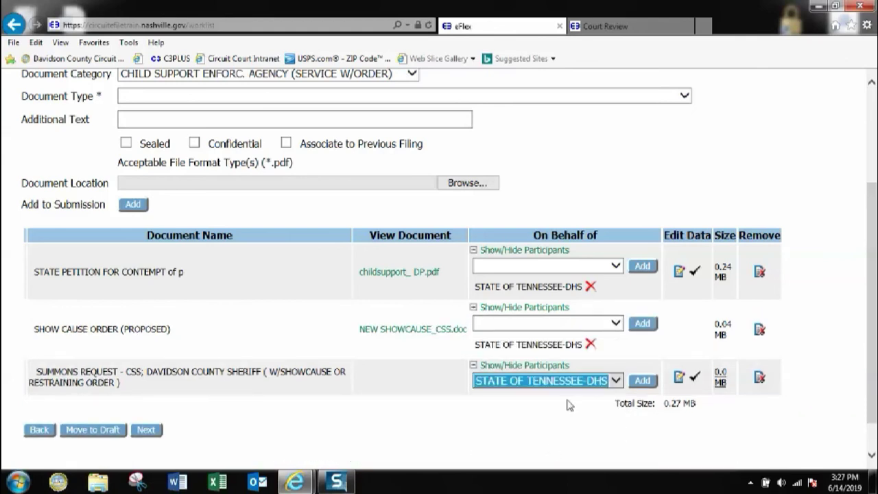
{"action": "left_click", "coordinate": [641, 382]}
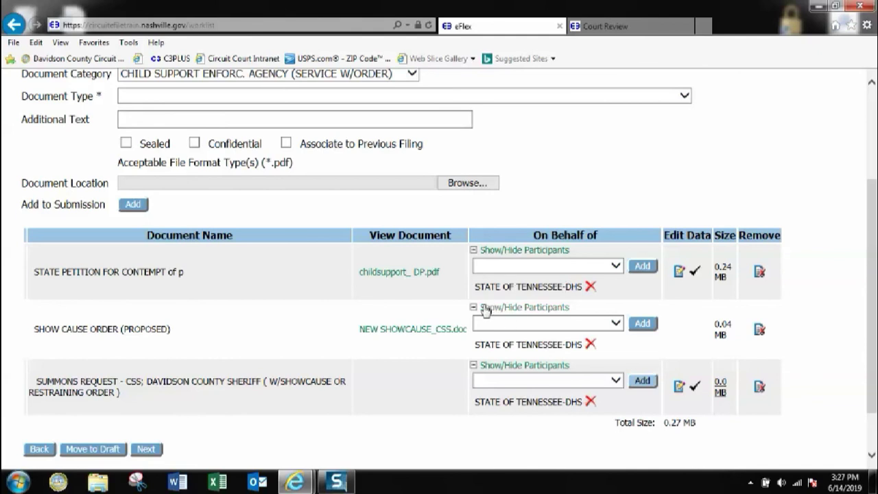
{"action": "scroll", "coordinate": [316, 304], "scroll_direction": "down", "scroll_amount": 2}
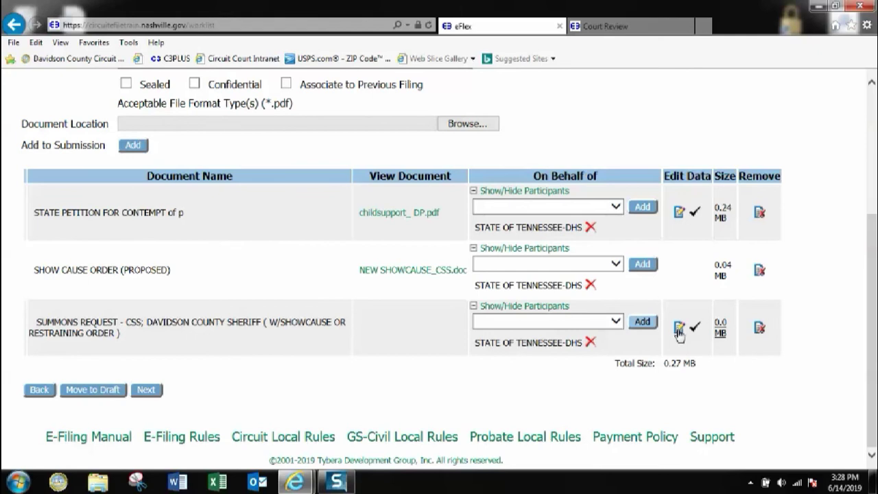
{"action": "left_click", "coordinate": [146, 390]}
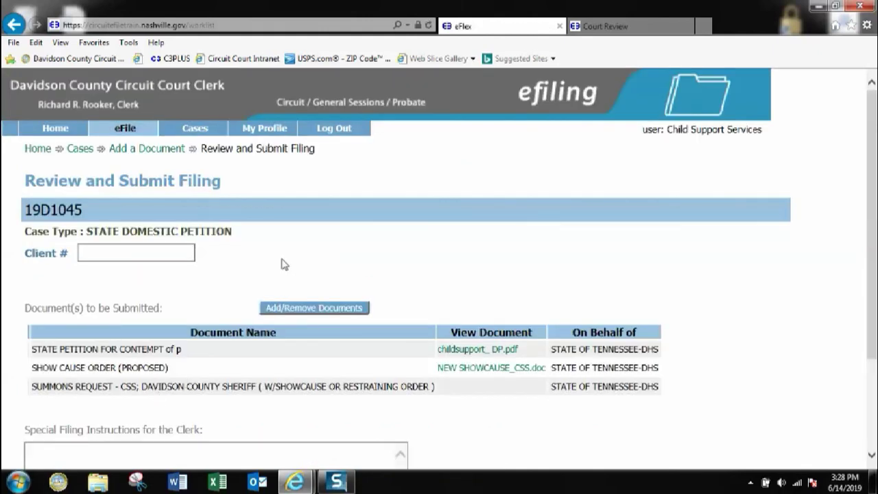
{"action": "scroll", "coordinate": [278, 263], "scroll_direction": "down", "scroll_amount": 2}
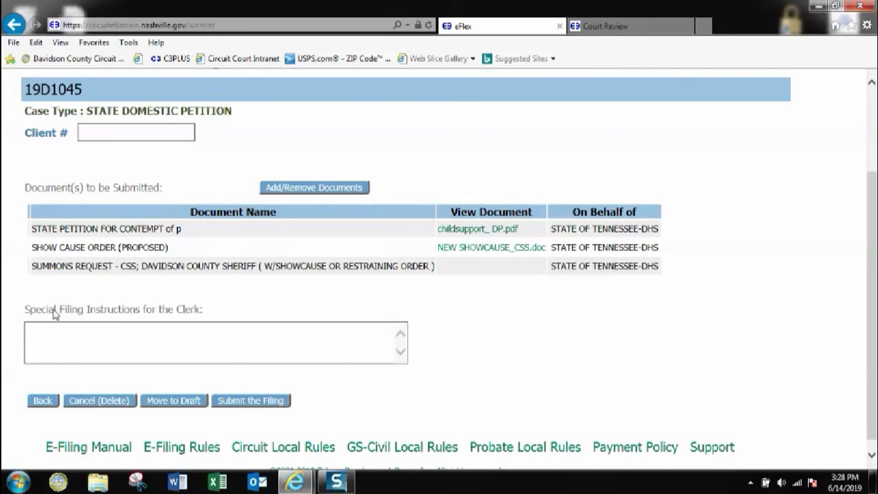
{"action": "left_click", "coordinate": [36, 328]}
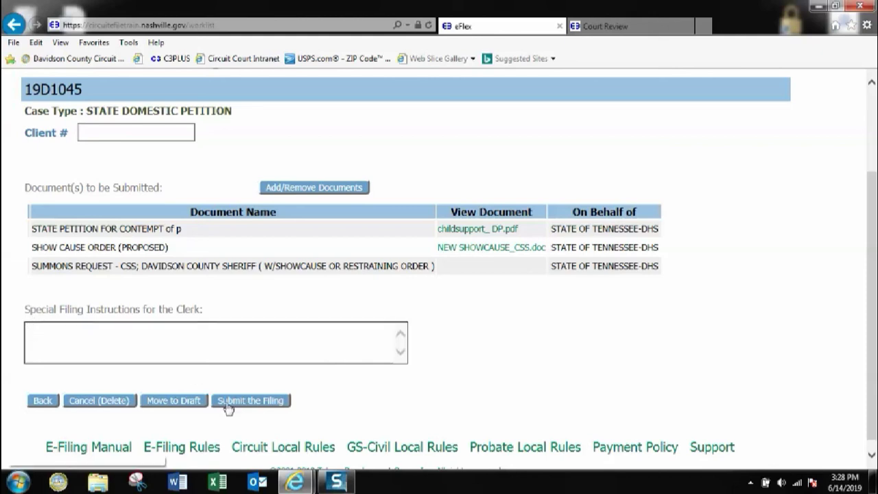
{"action": "left_click", "coordinate": [259, 409]}
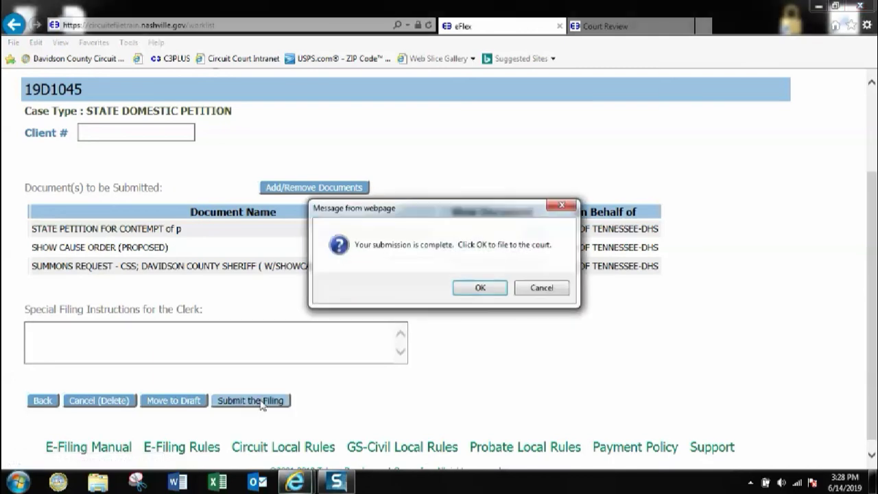
{"action": "left_click", "coordinate": [475, 287]}
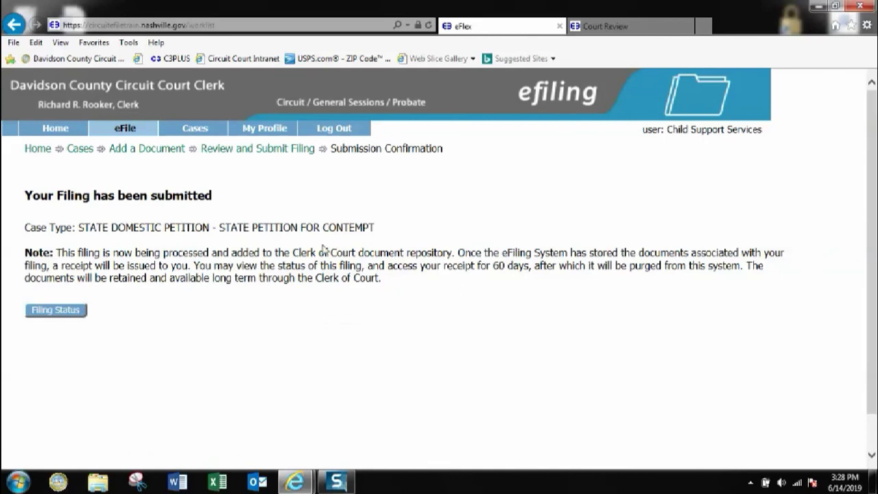